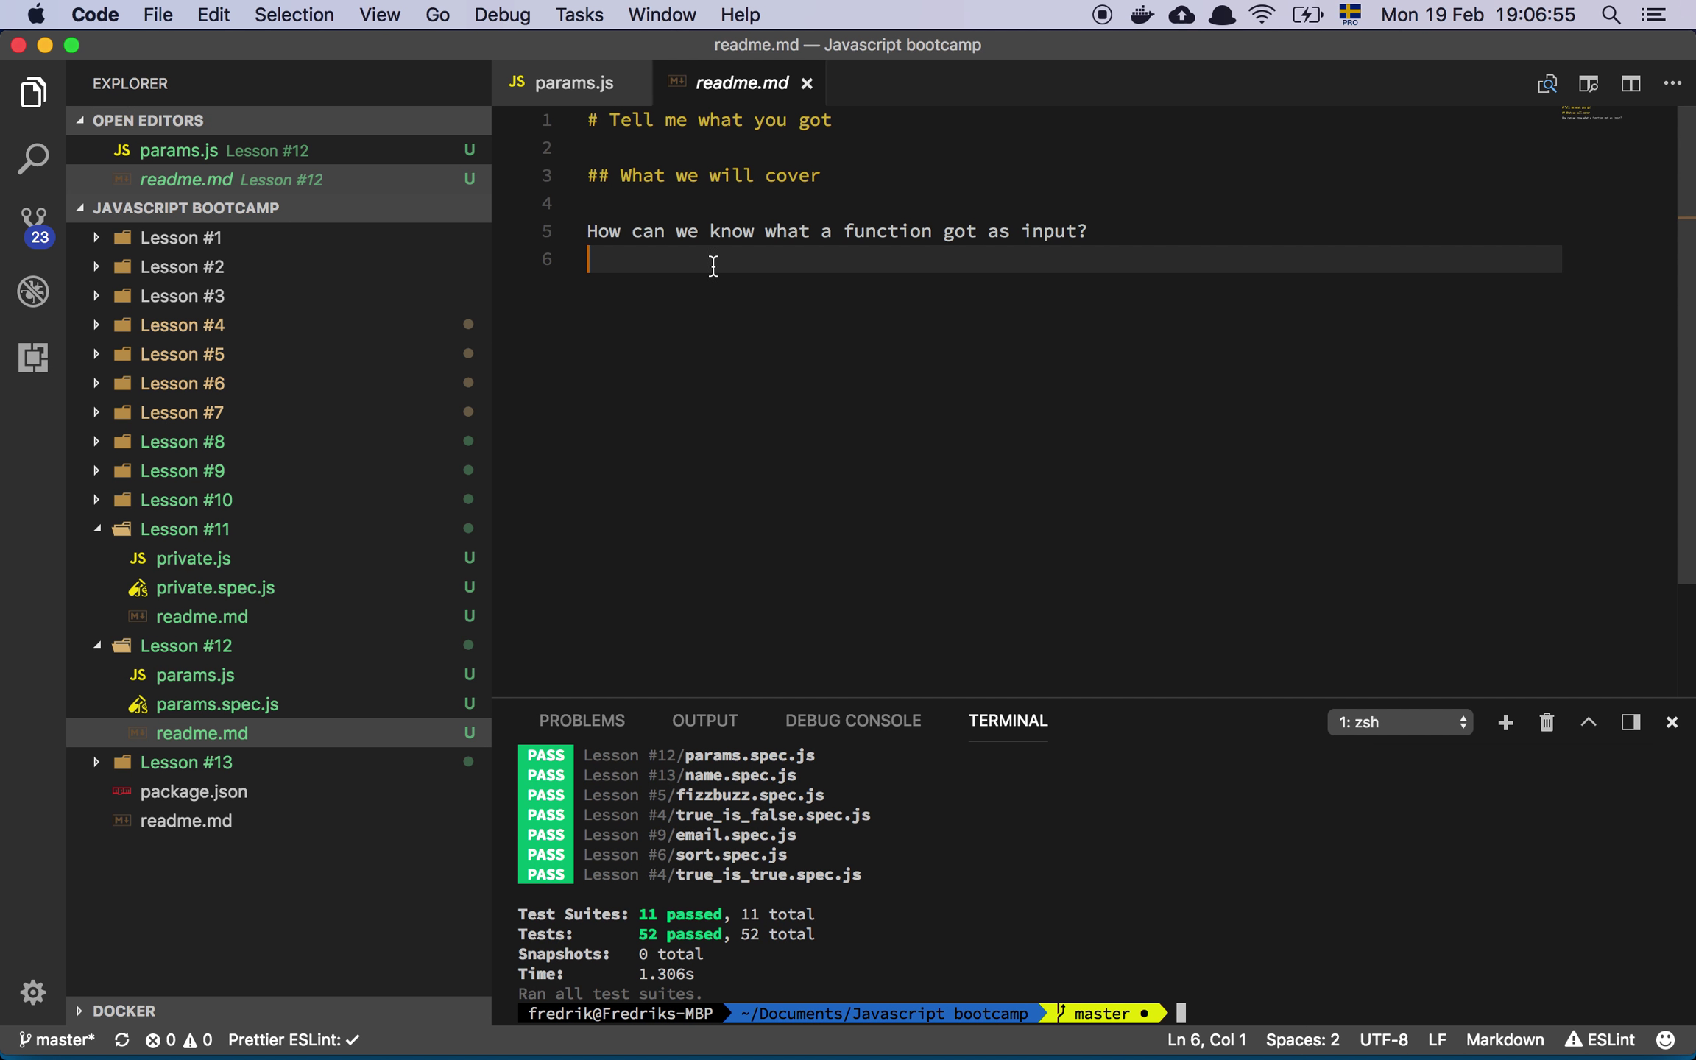
Step: Open params.js from Lesson #12 to view its empty exported function
{"action": "left_click", "coordinate": [199, 676]}
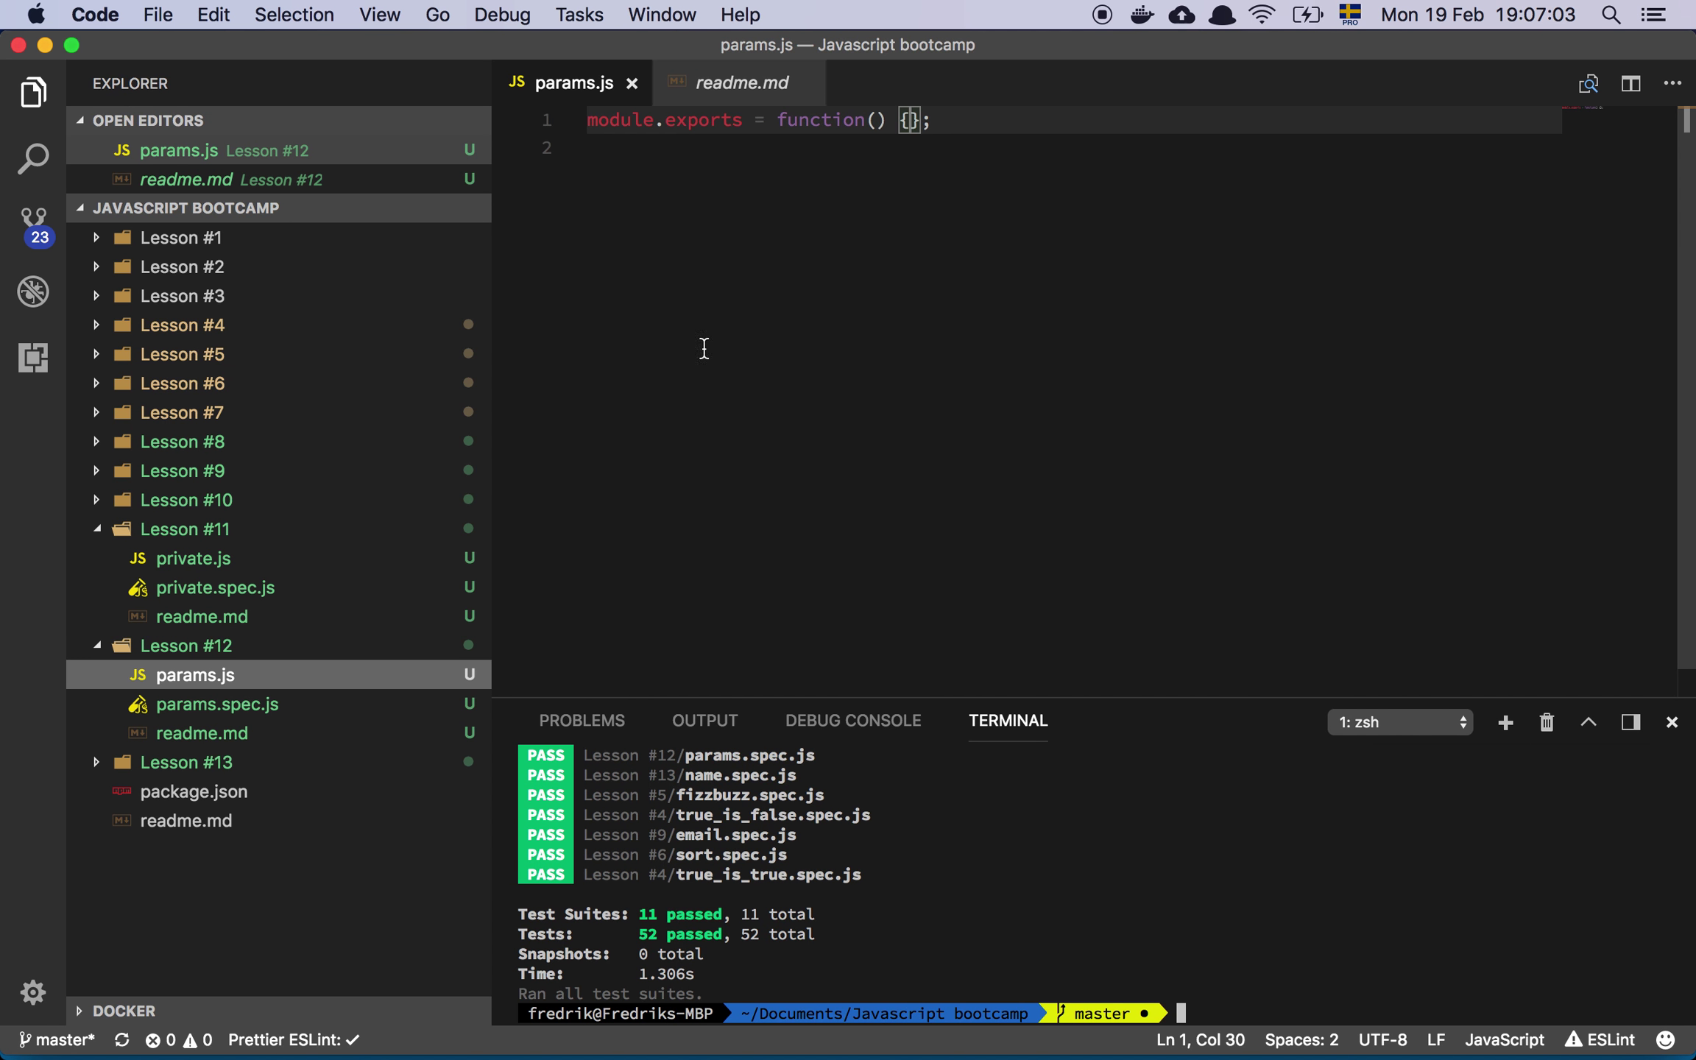
Step: Open params.spec.js to view the three tests expecting params to return its arguments as an array
{"action": "left_click", "coordinate": [246, 706]}
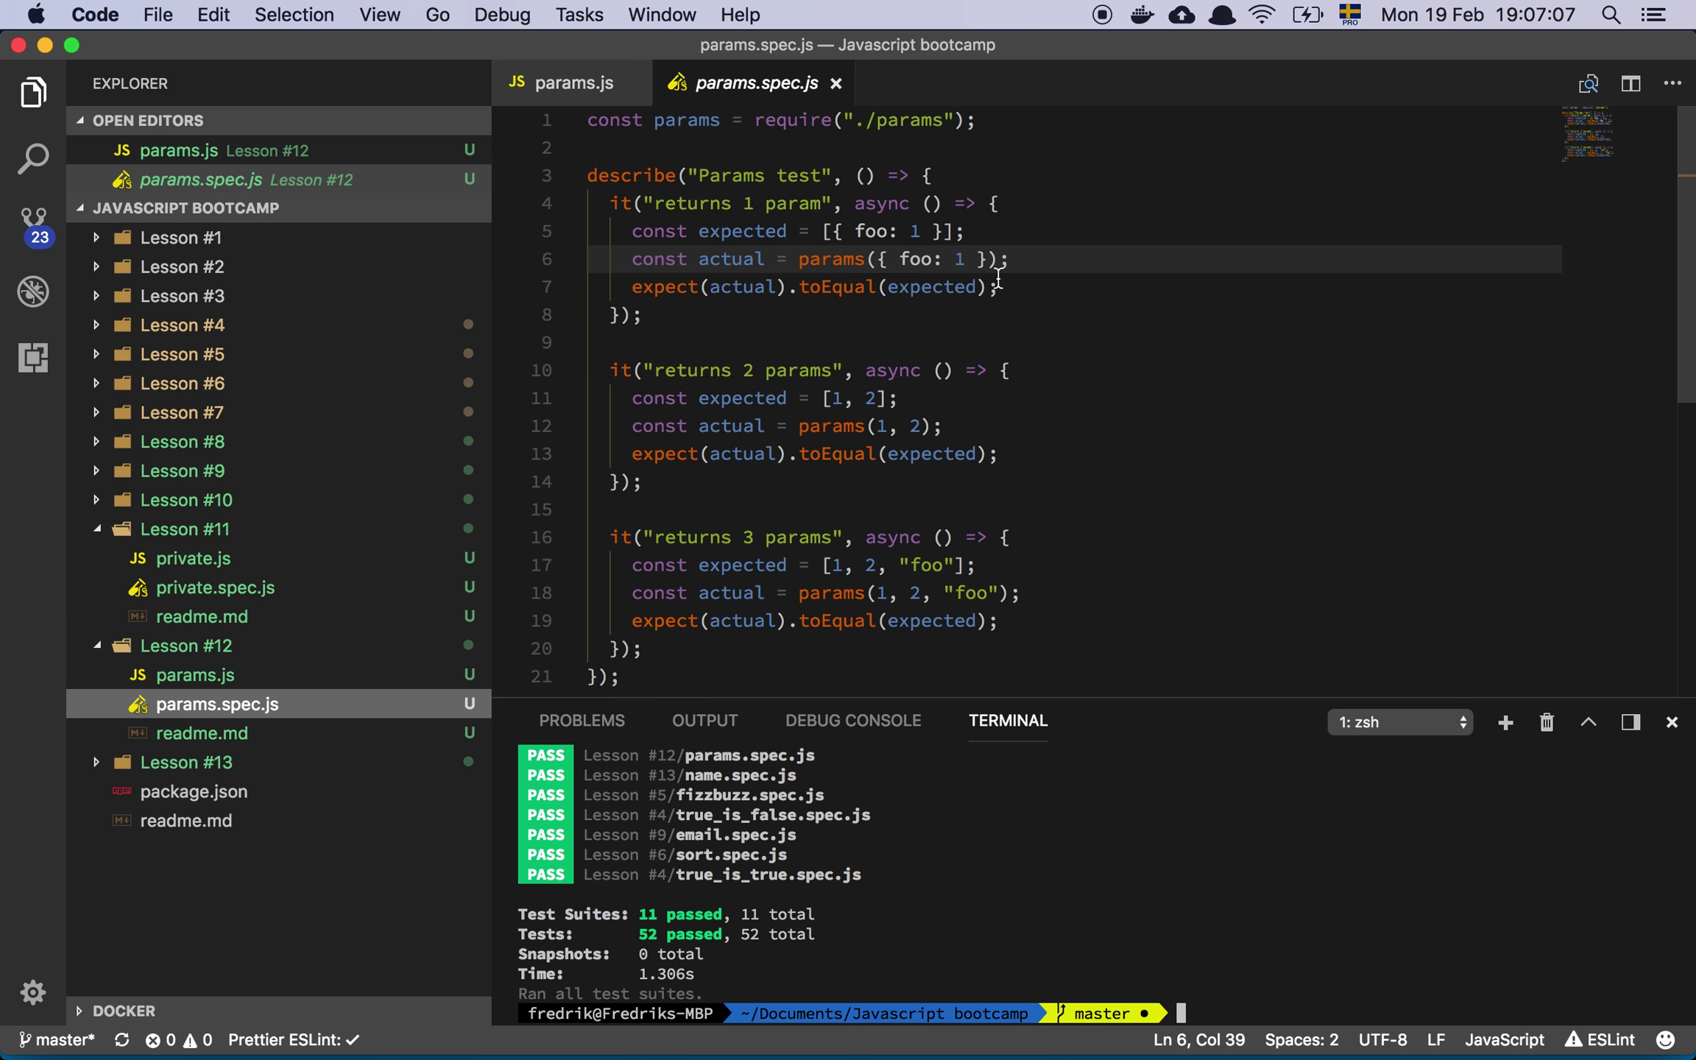
{"action": "left_click", "coordinate": [1016, 124]}
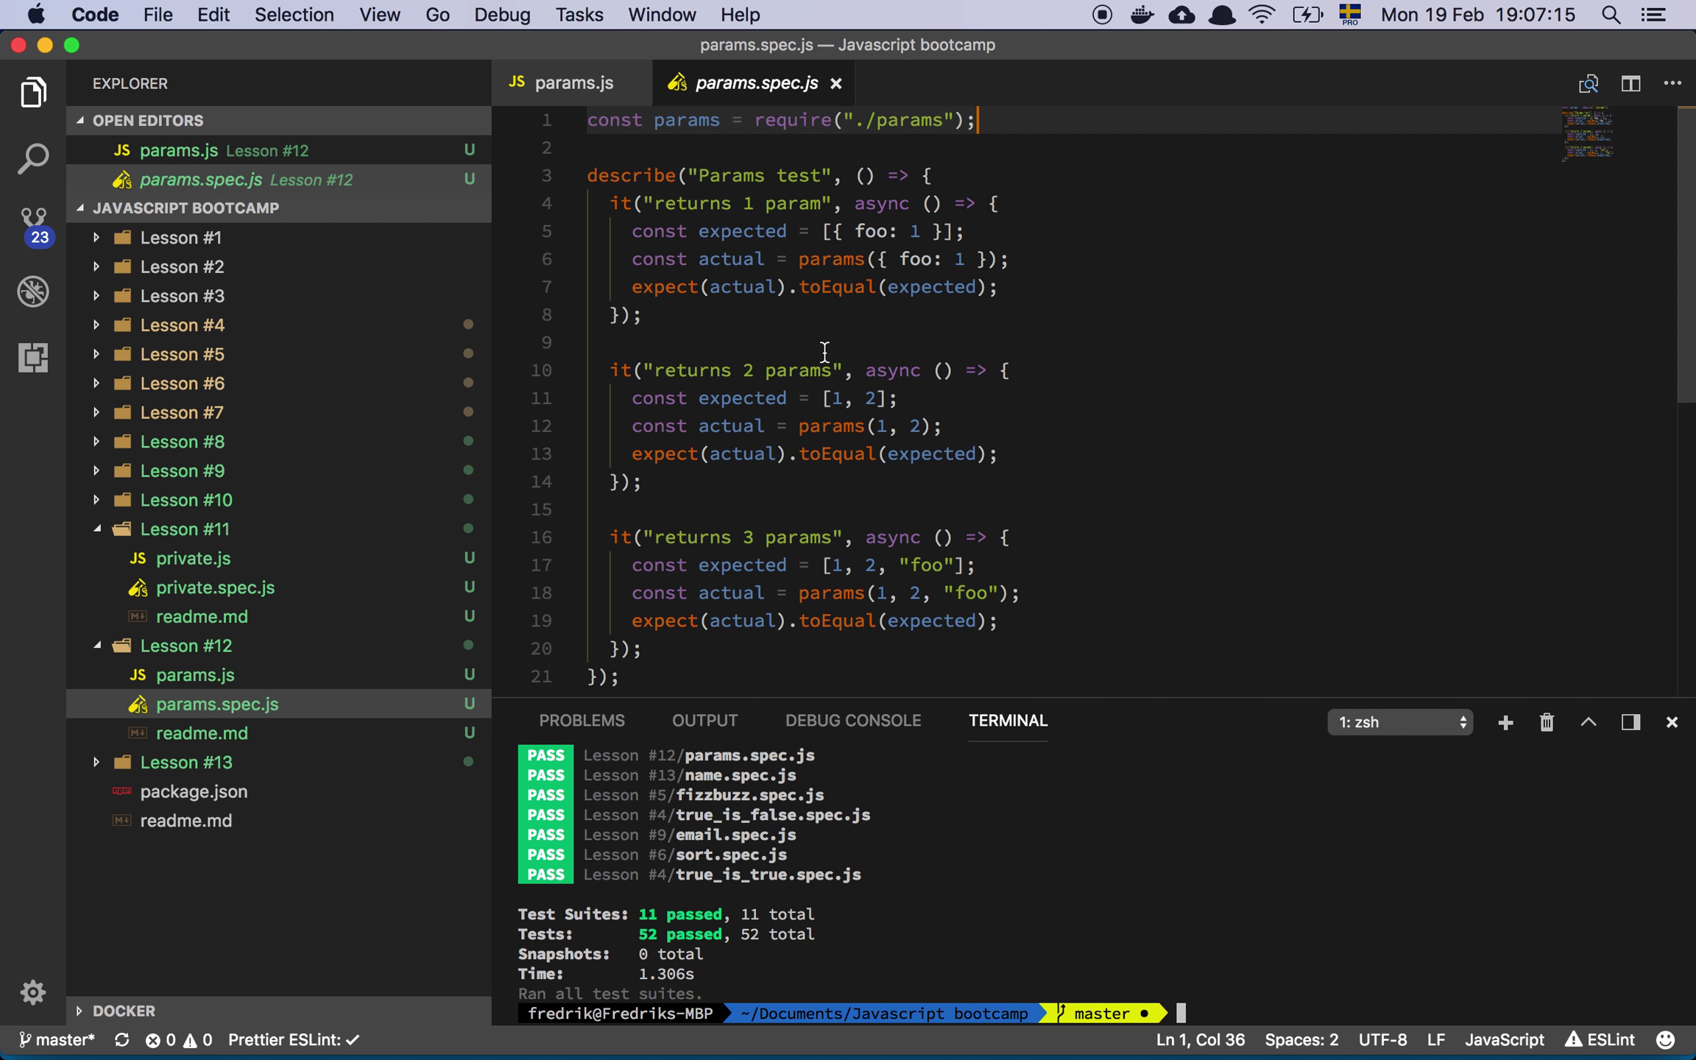
{"action": "double_click", "coordinate": [849, 261]}
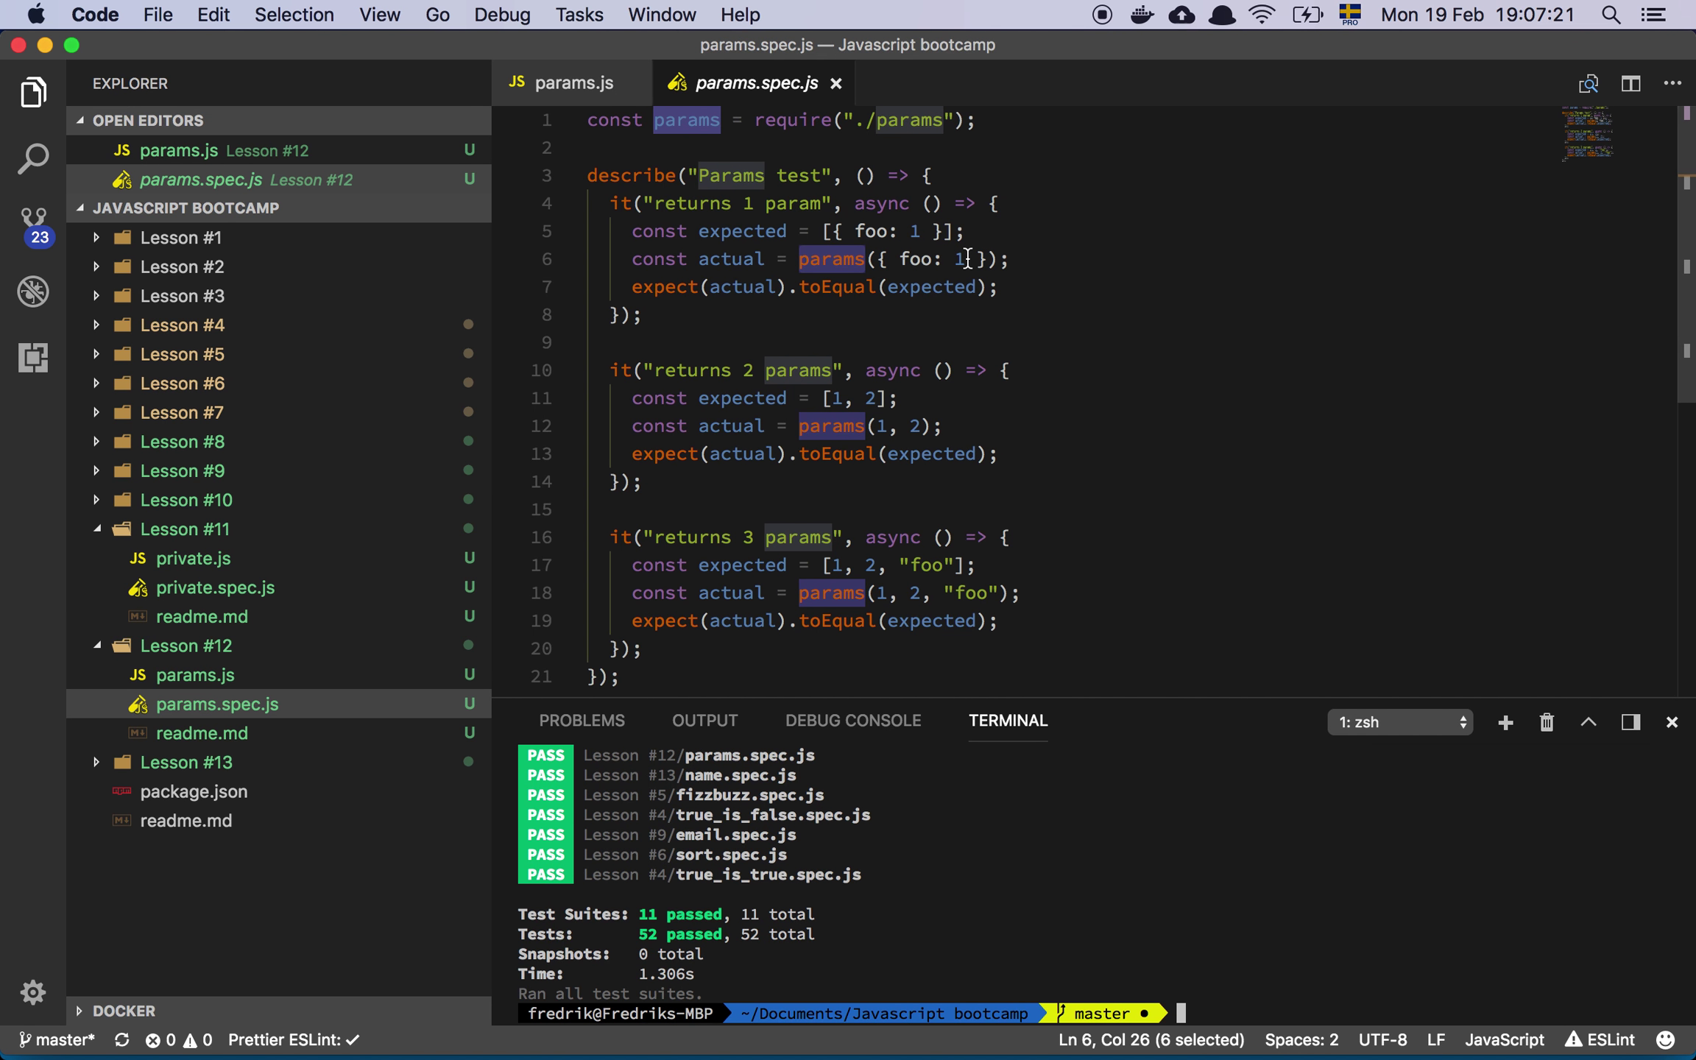
{"action": "left_click", "coordinate": [989, 234]}
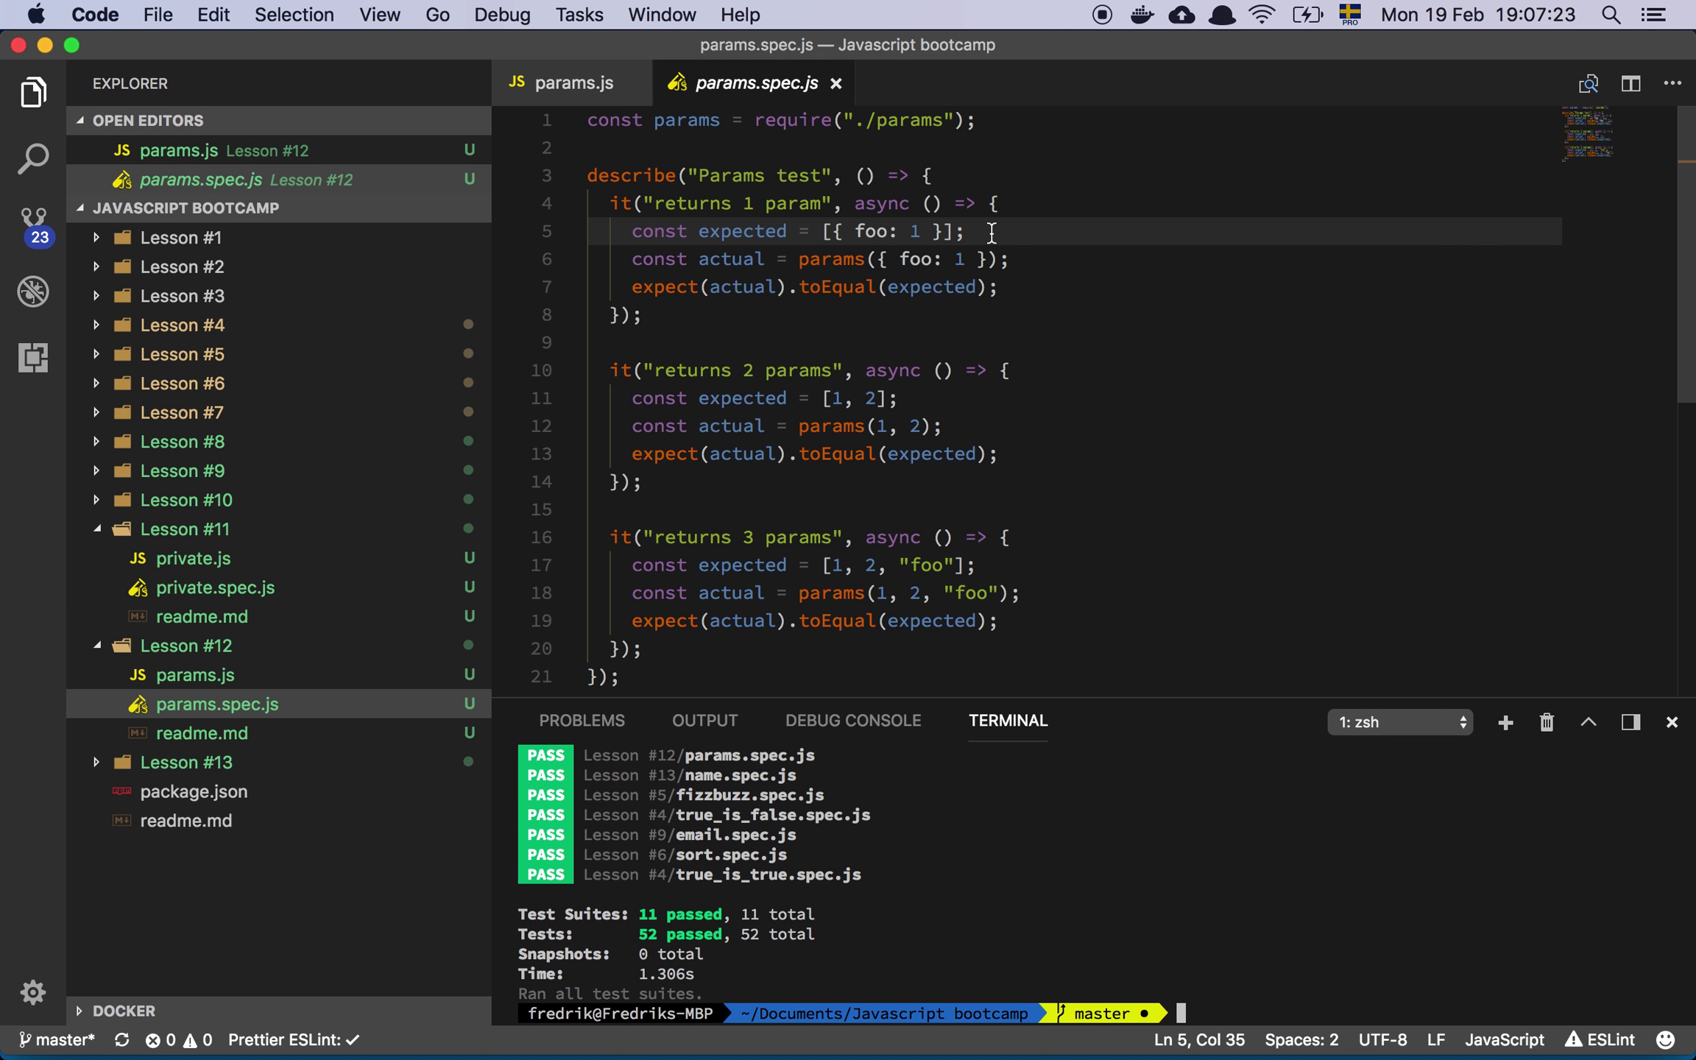
{"action": "mouse_move", "coordinate": [873, 231]}
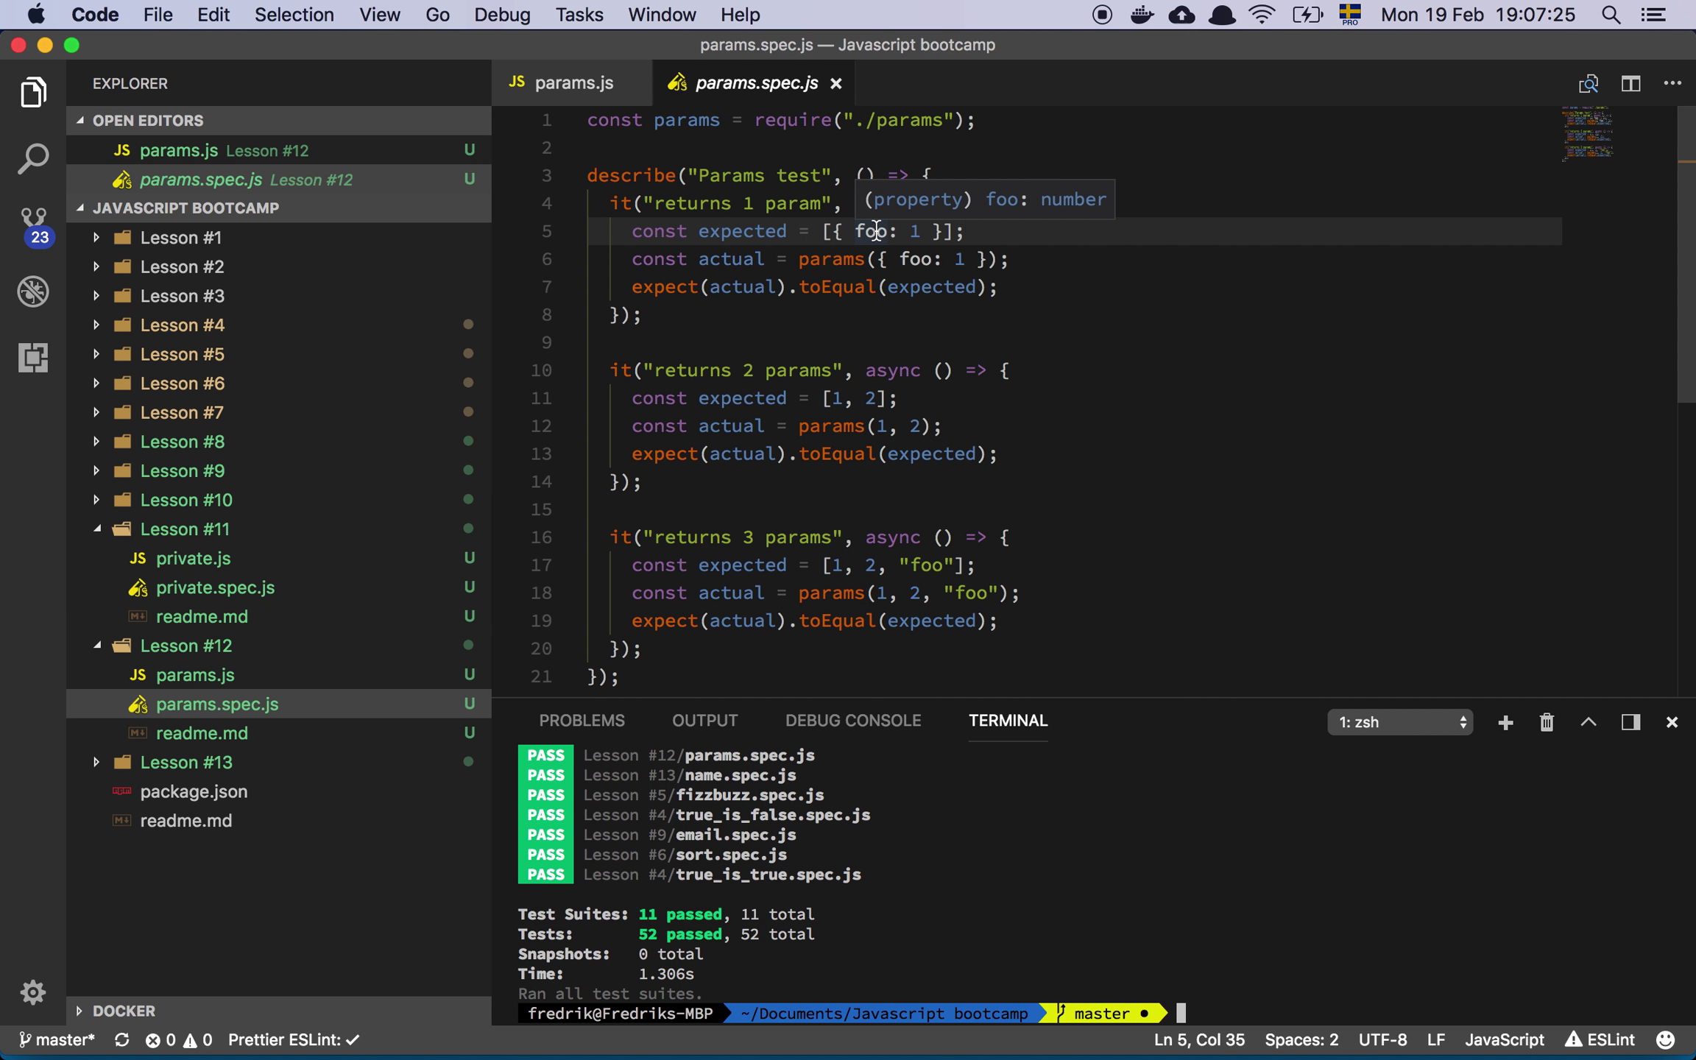
{"action": "scroll", "coordinate": [939, 228], "scroll_direction": "down", "scroll_amount": 1}
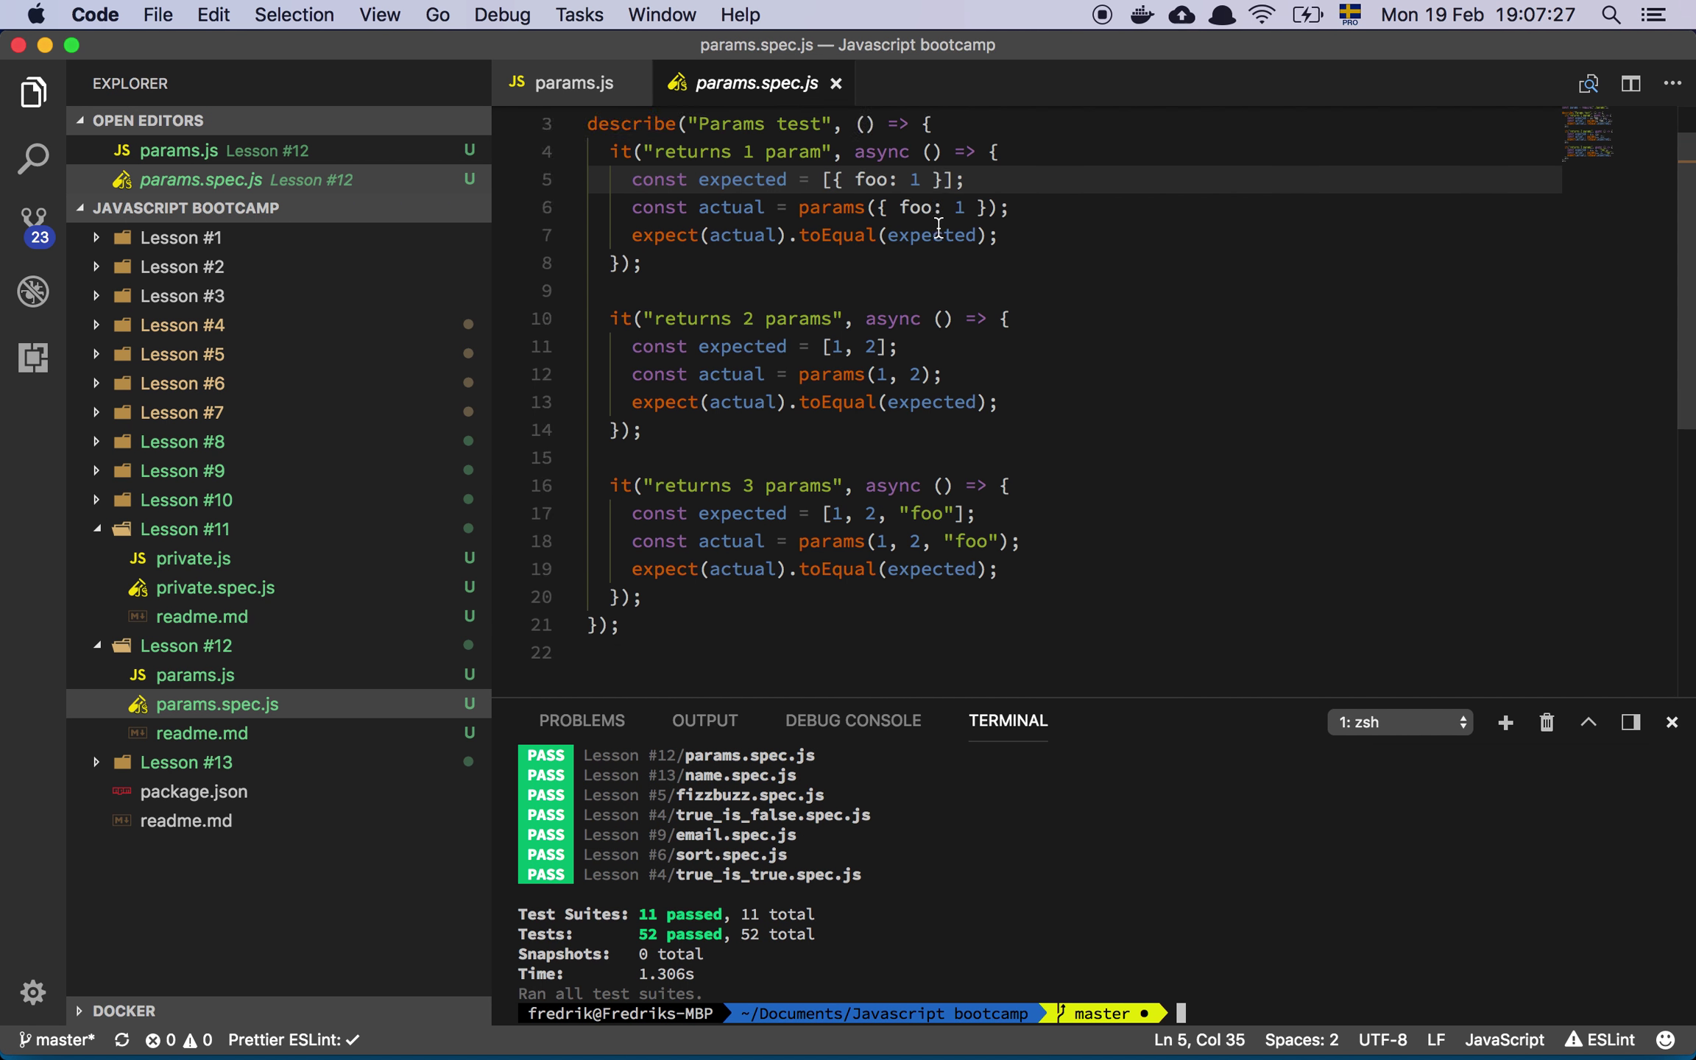
{"action": "scroll", "coordinate": [938, 230], "scroll_direction": "down", "scroll_amount": 2}
{"action": "left_click", "coordinate": [976, 271]}
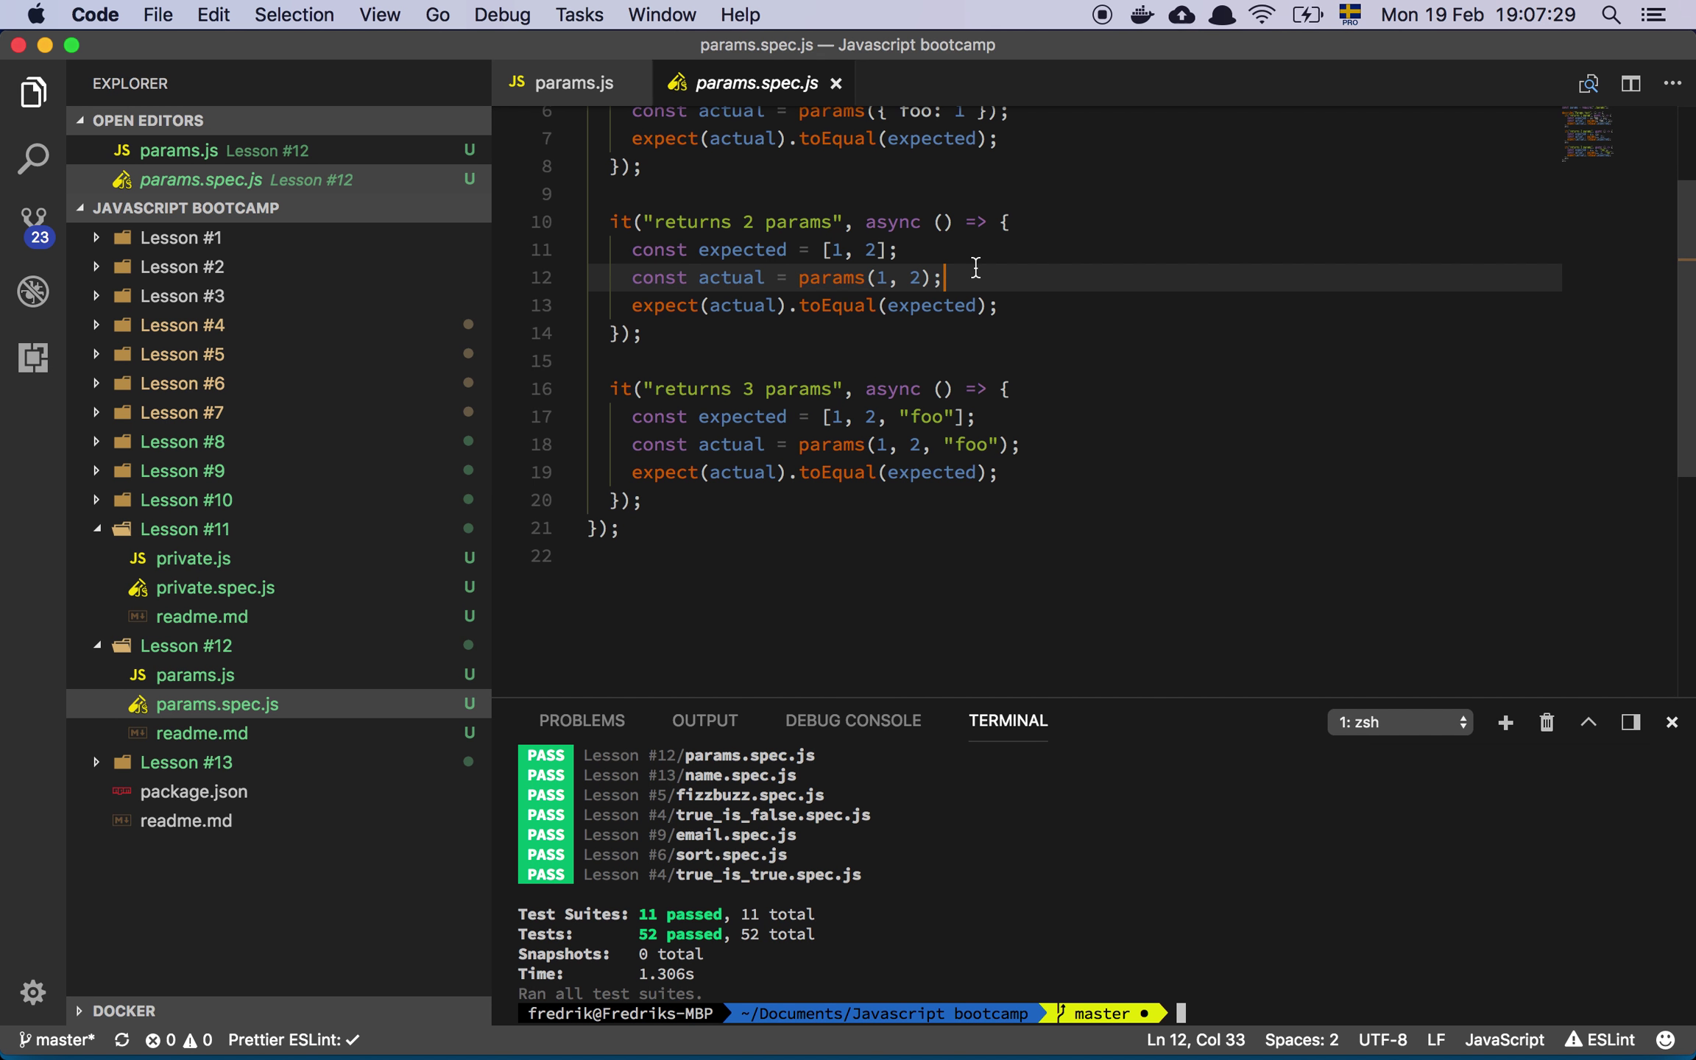
{"action": "left_click", "coordinate": [936, 249]}
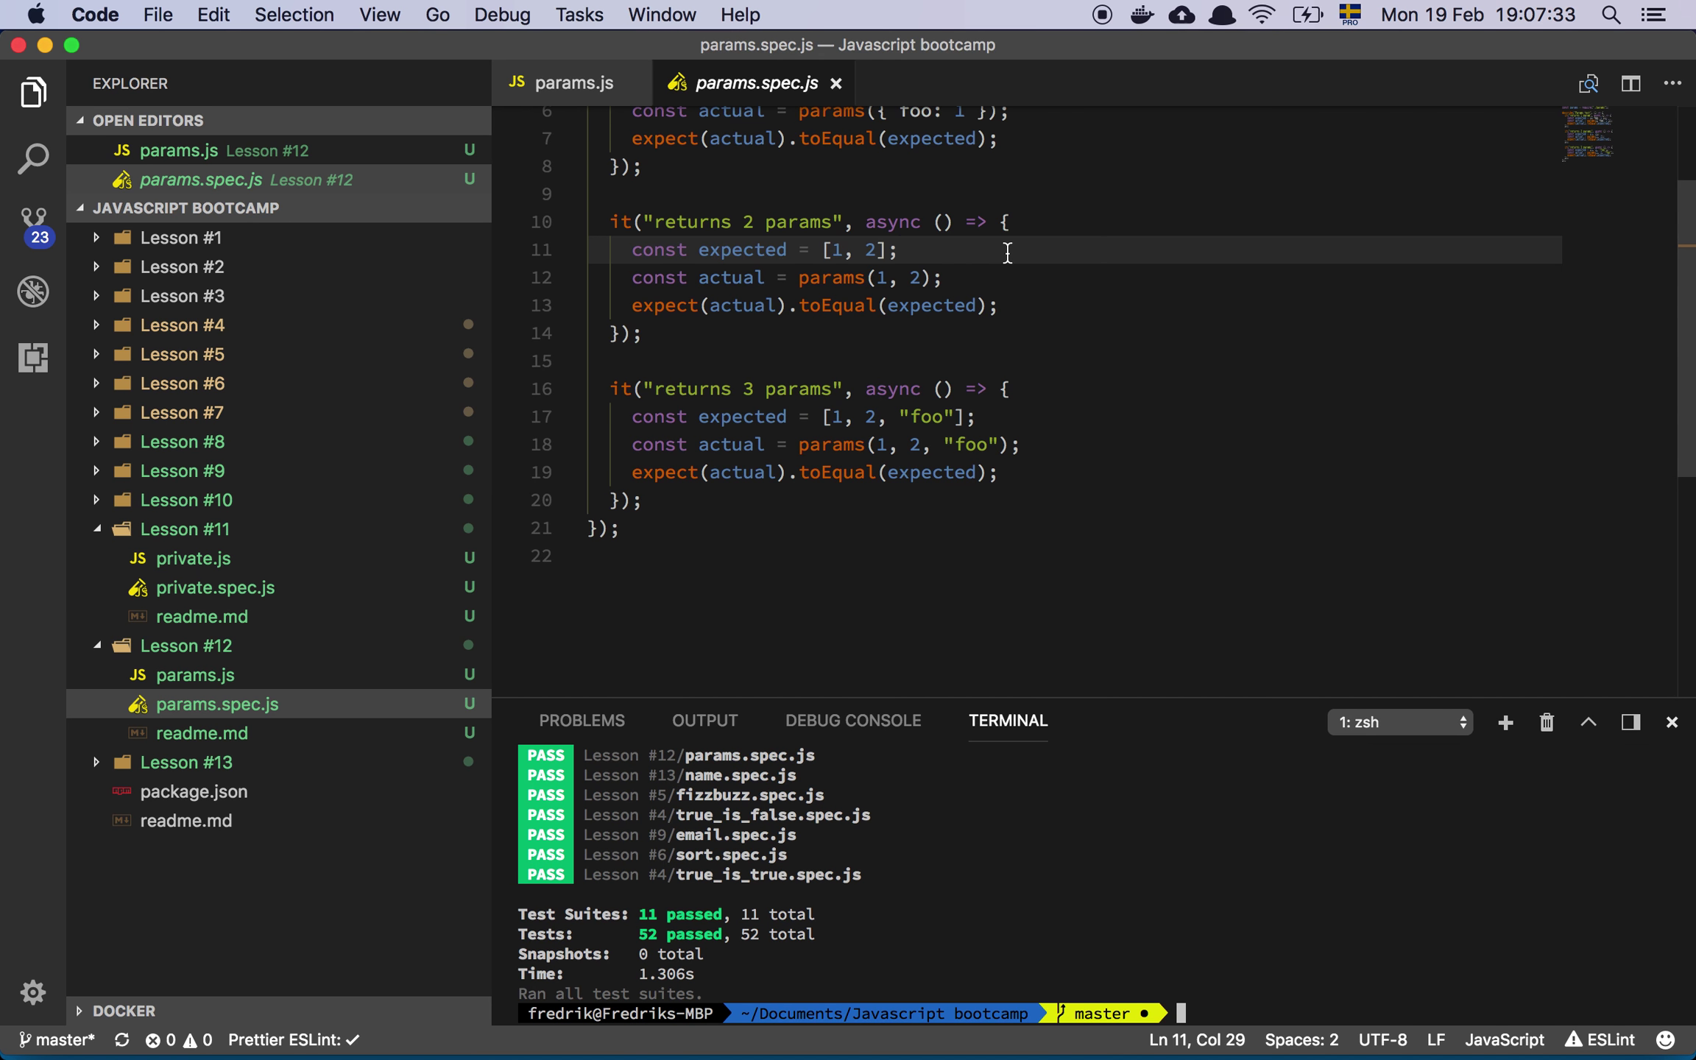
{"action": "scroll", "coordinate": [1000, 254], "scroll_direction": "down", "scroll_amount": 2}
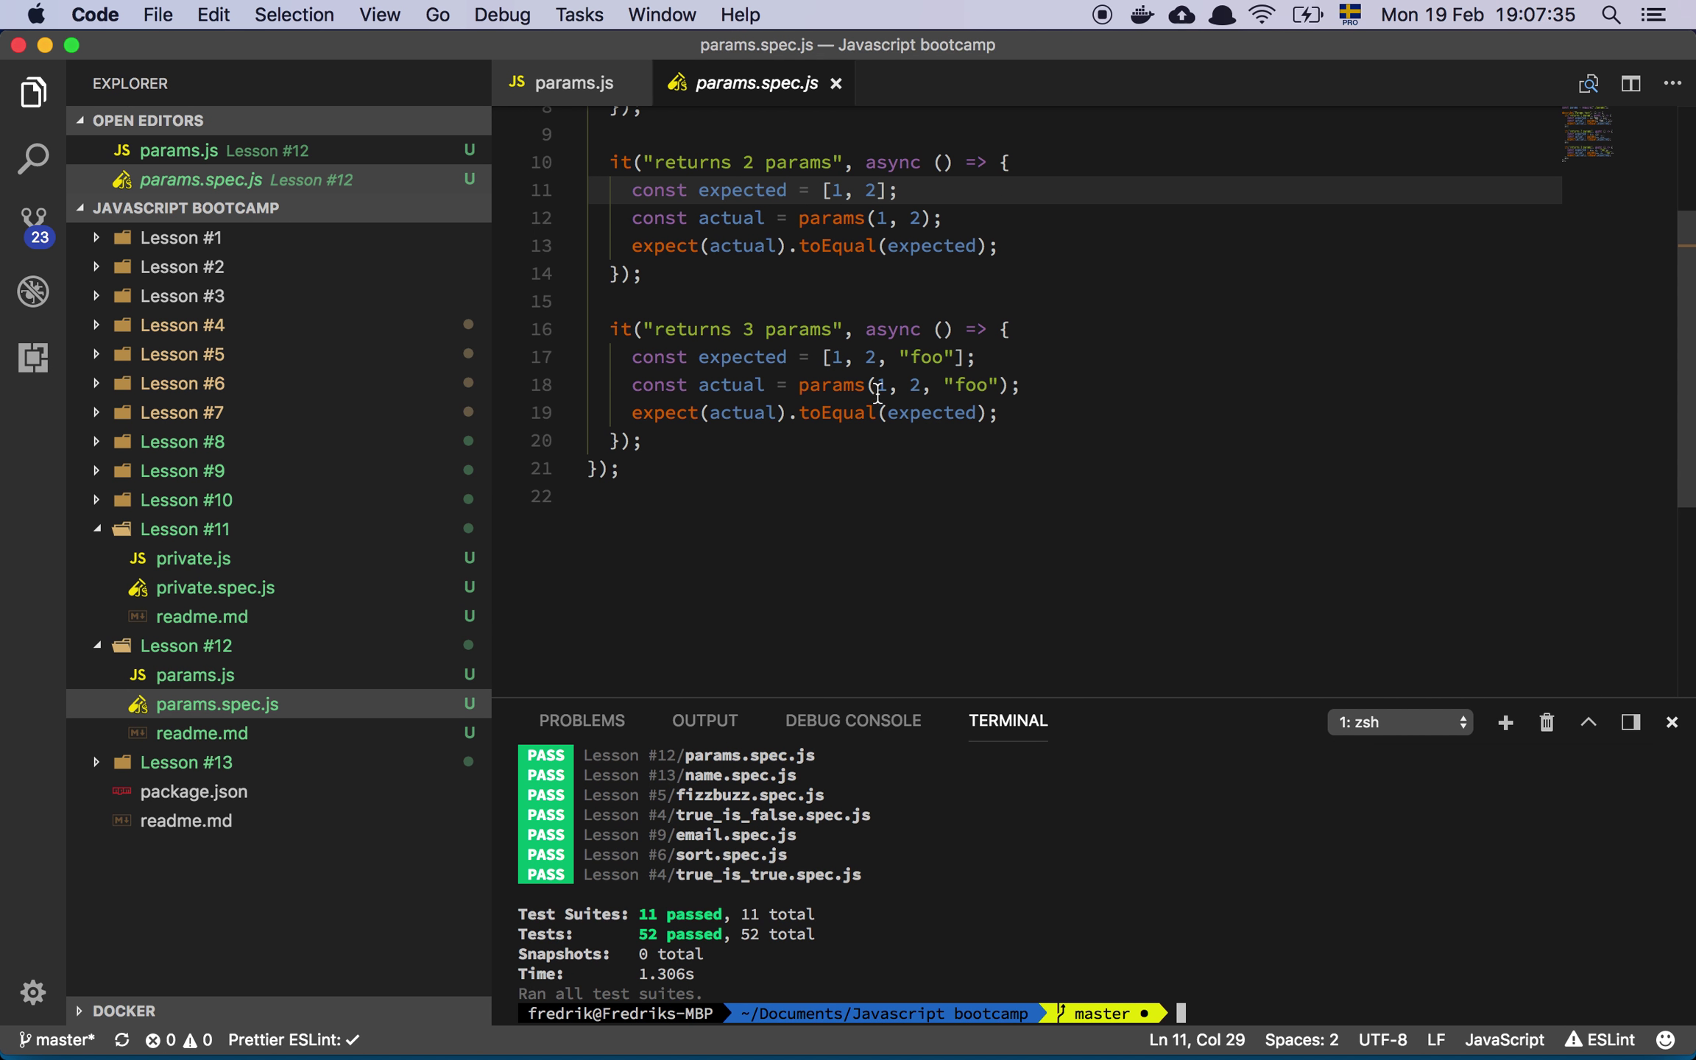
{"action": "left_click", "coordinate": [1017, 357]}
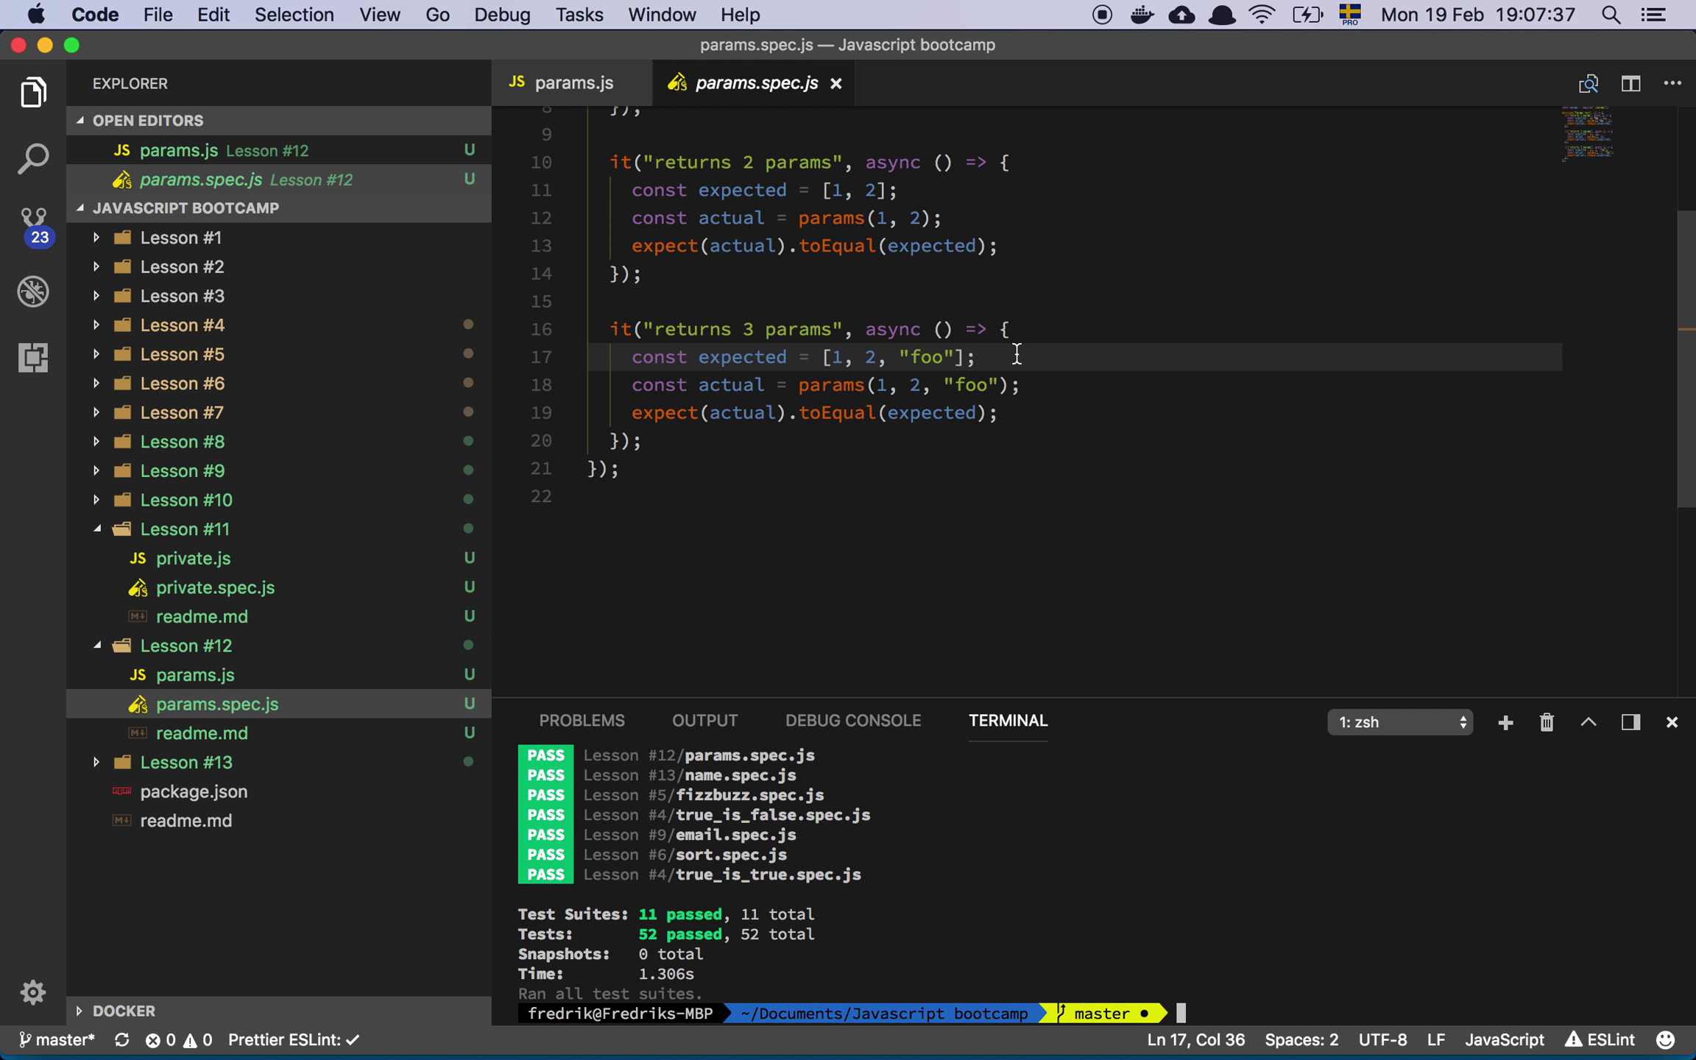